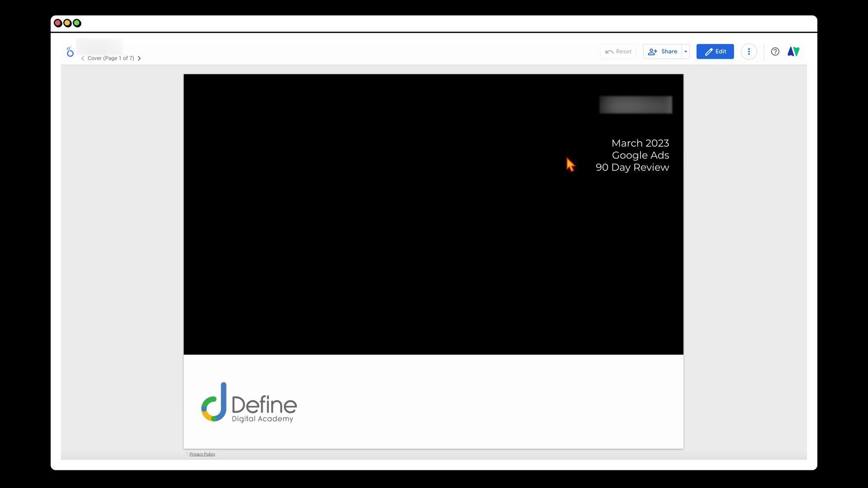
- Advance from the report cover to page 2 of 7, the 'SEM Performance' title slide
left_click(139, 58)
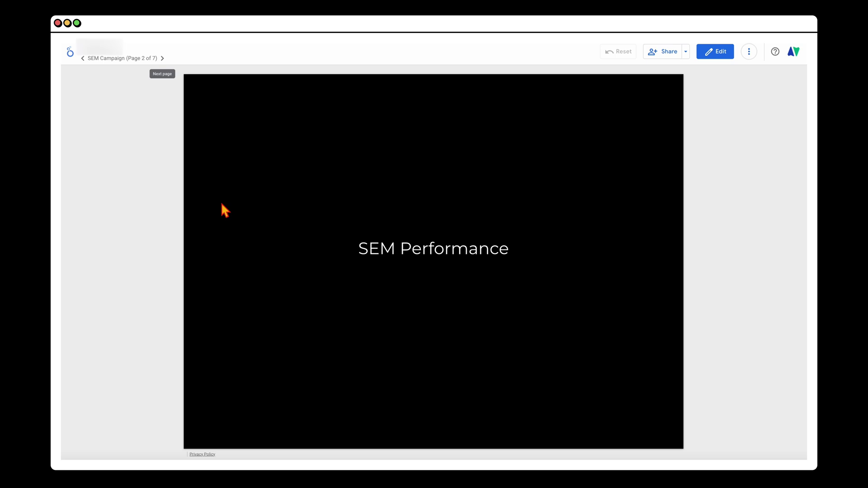
- Move on to the 'OVERVIEW: Google Ads' page for Feb 1–28, 2023
left_click(162, 58)
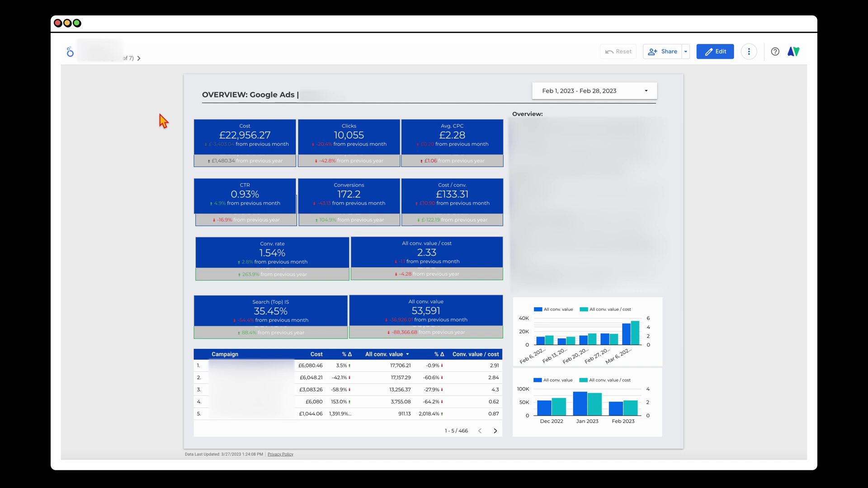
left_click(138, 58)
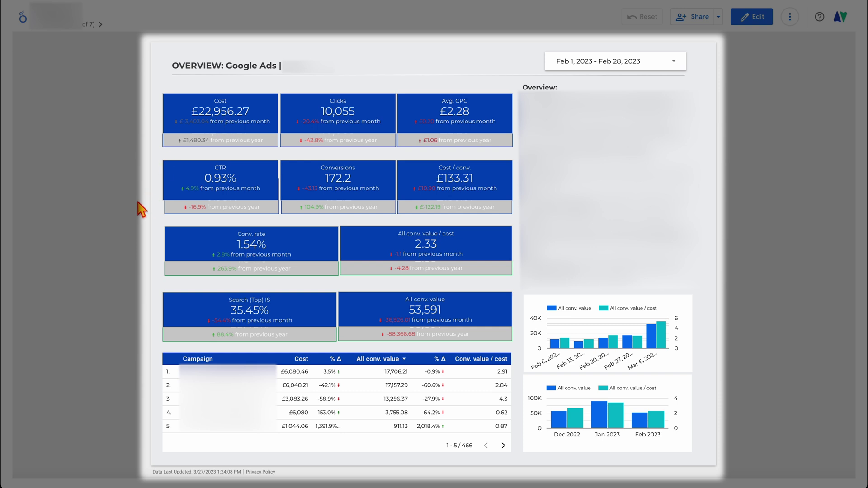
left_click(705, 23)
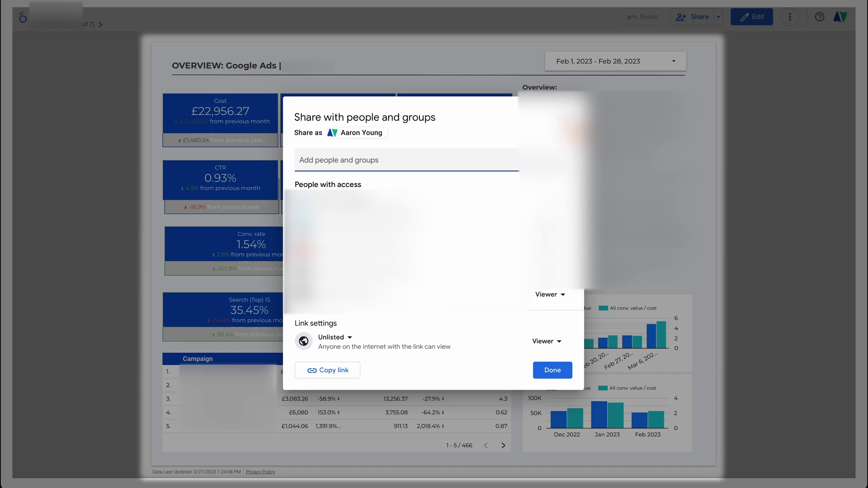
left_click(556, 376)
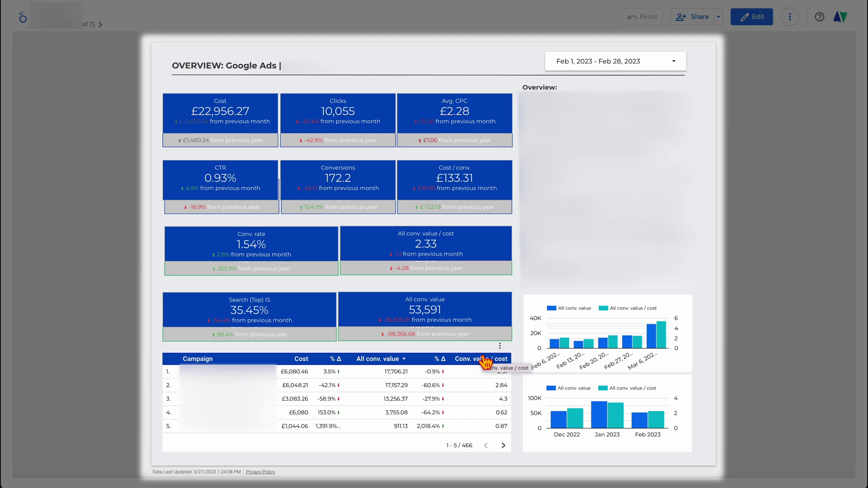
- Set the report's date range to the This year to date preset
left_click(647, 74)
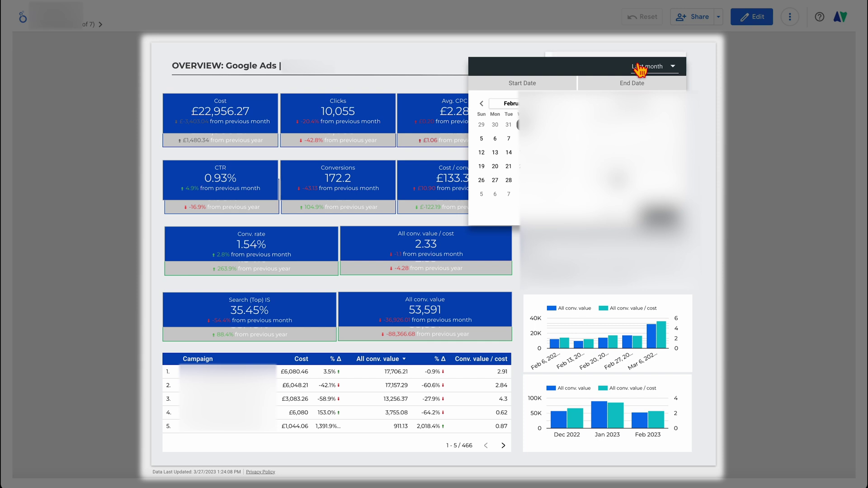
left_click(667, 72)
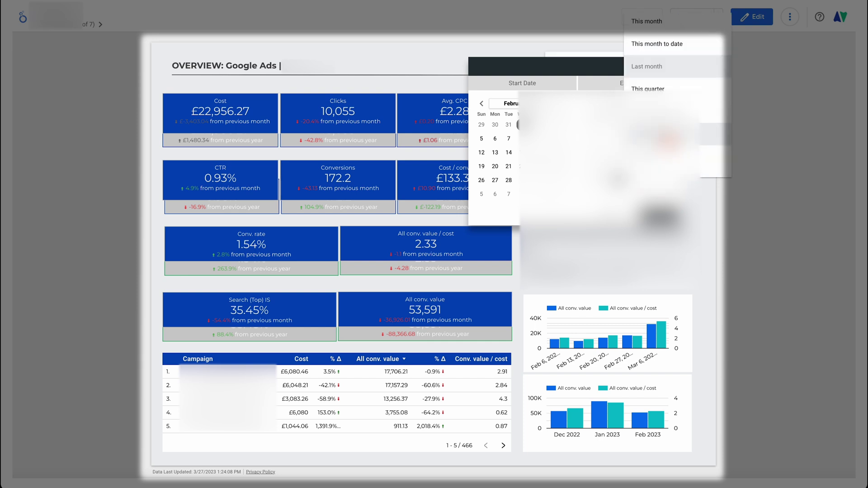
scroll(674, 90, "down", 2)
left_click(656, 58)
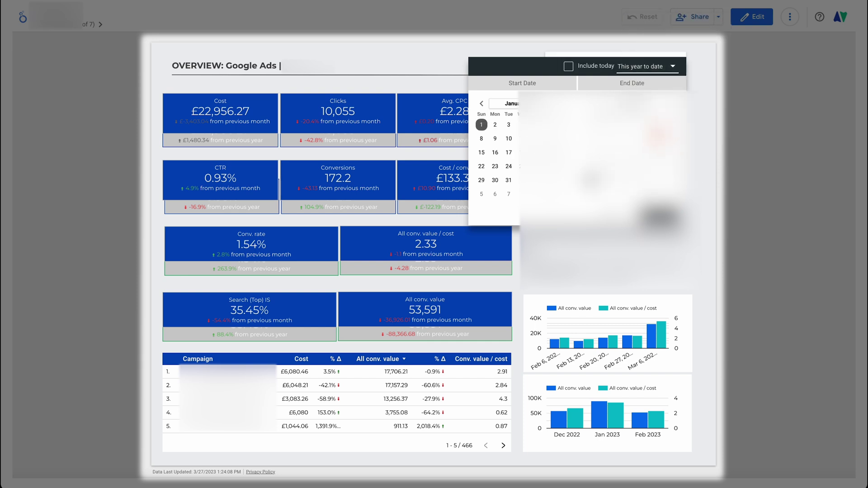
left_click(662, 219)
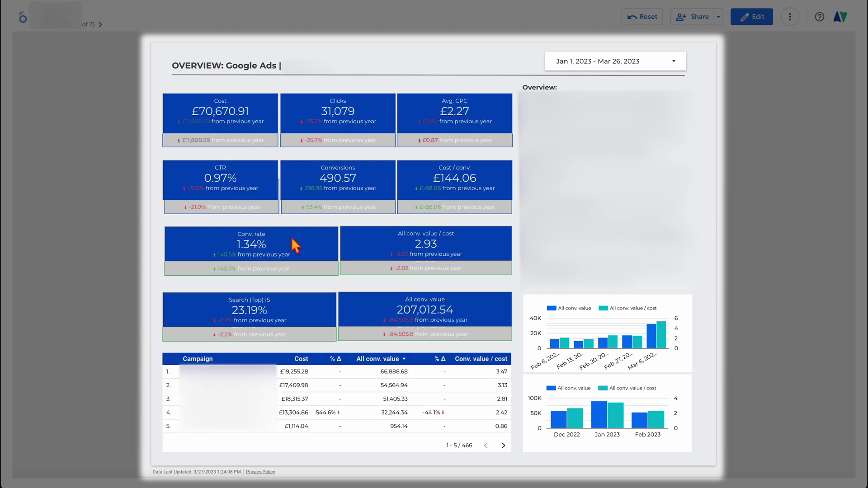
- Switch the date range to the Last 30 days preset, Feb 25 – Mar 26, 2023
left_click(668, 60)
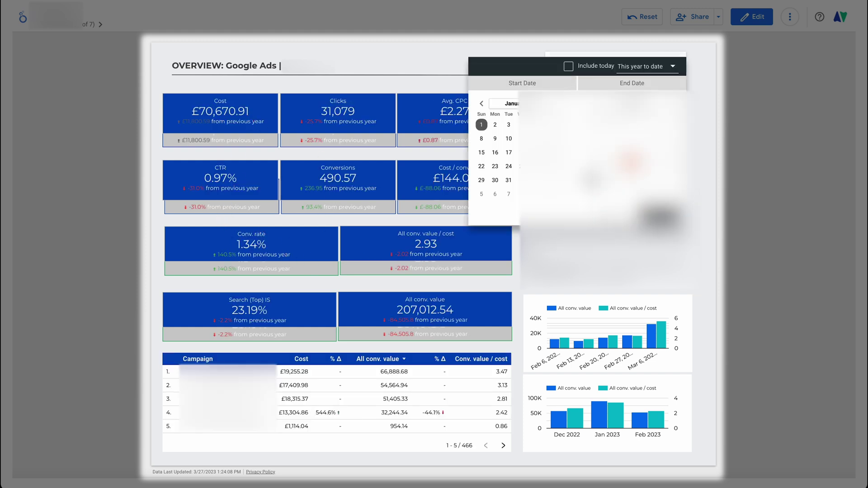
left_click(641, 66)
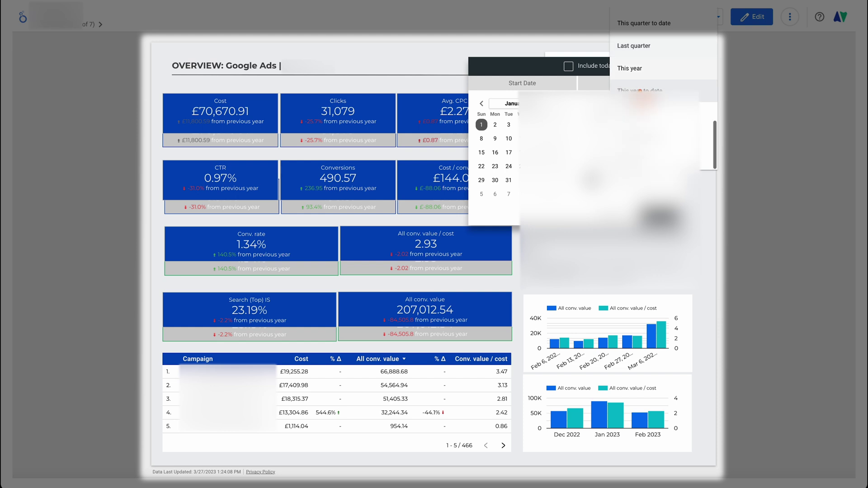
scroll(661, 99, "up", 3)
left_click(646, 99)
left_click(661, 219)
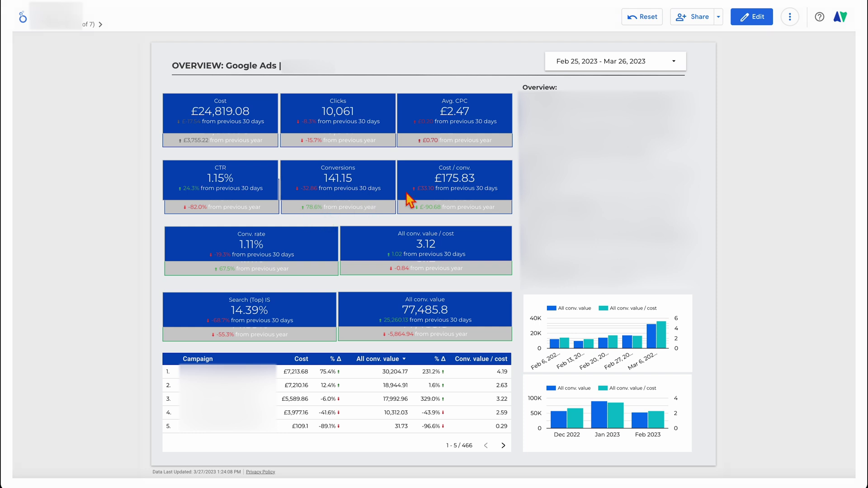
left_click(145, 140)
left_click(761, 23)
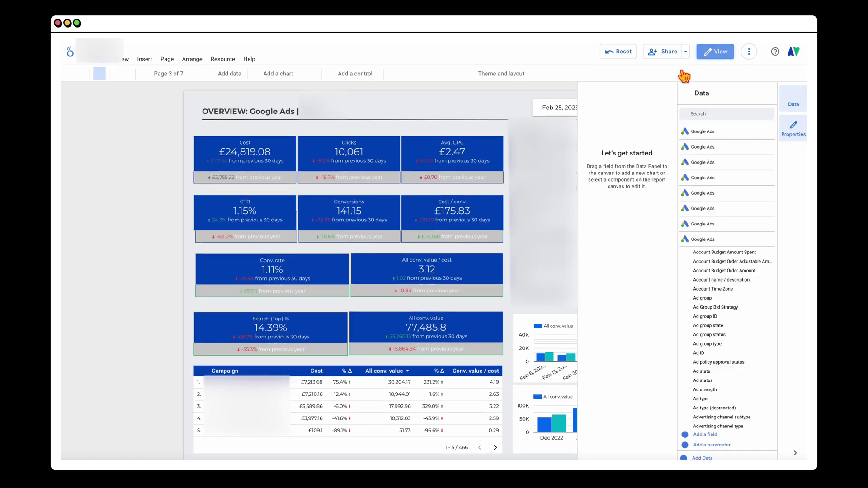
left_click_drag(127, 158, 128, 142)
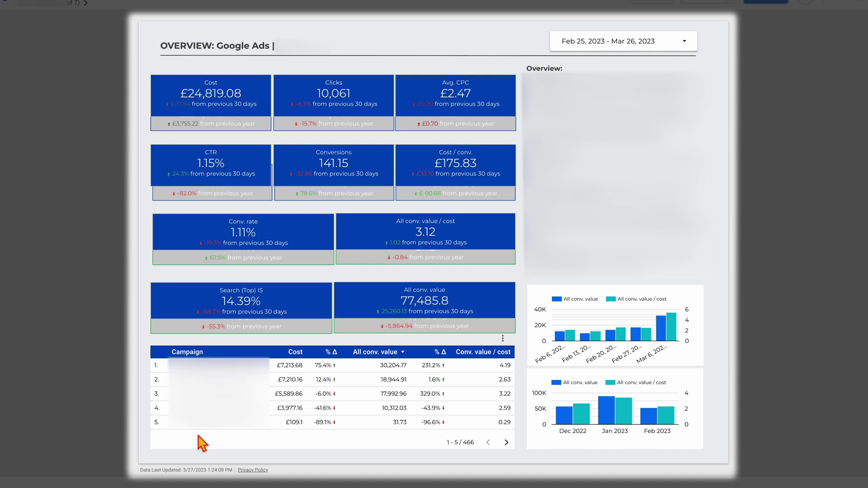
- Read the individual values of the chart's bars from their tooltips
mouse_move(576, 409)
mouse_move(625, 415)
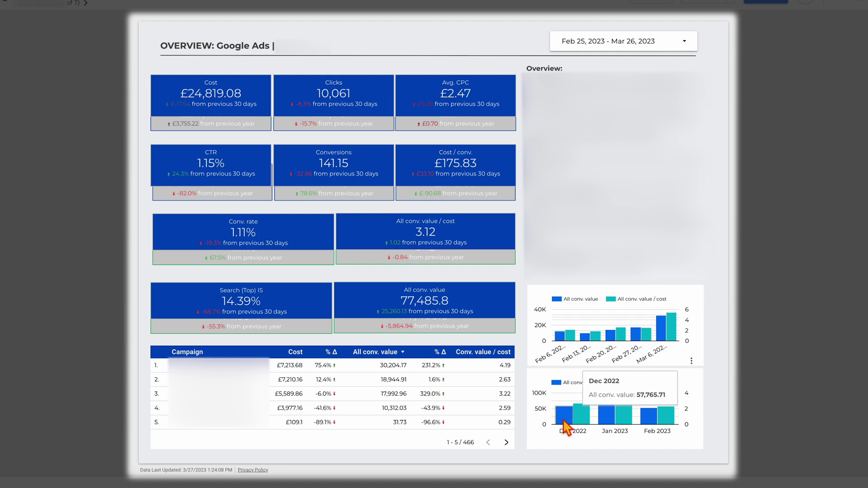
mouse_move(616, 429)
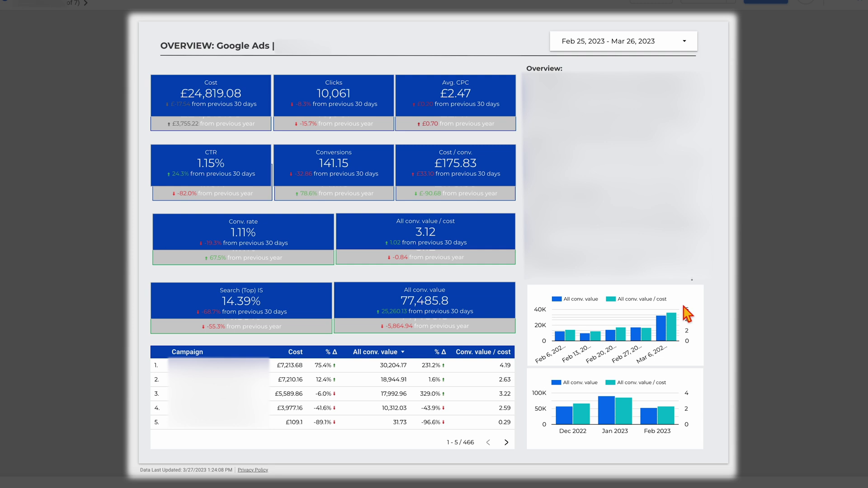
mouse_move(667, 323)
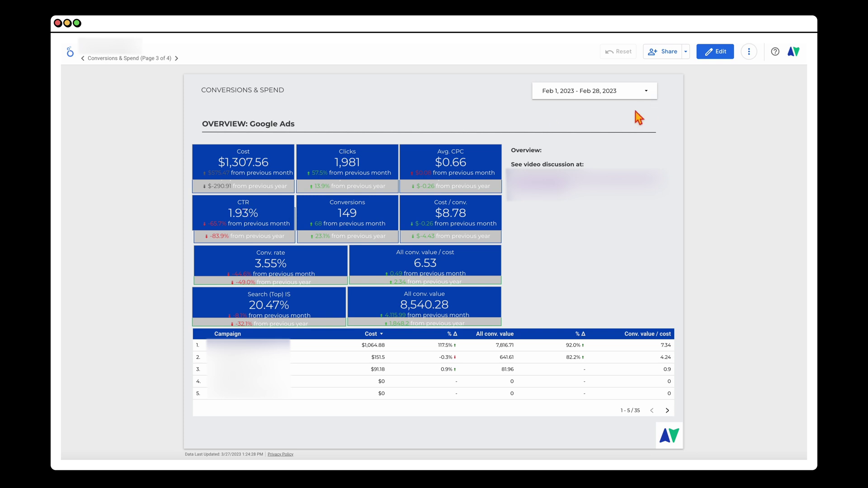
left_click(717, 51)
left_click(177, 228)
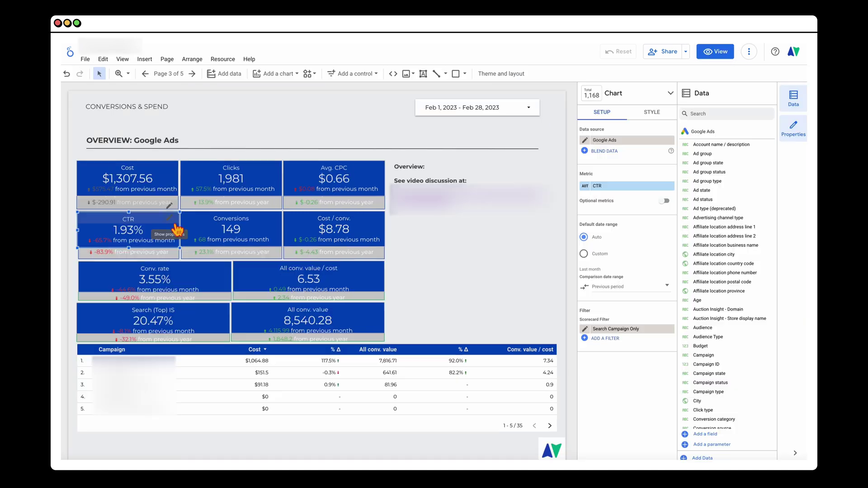
left_click(628, 187)
type("impr")
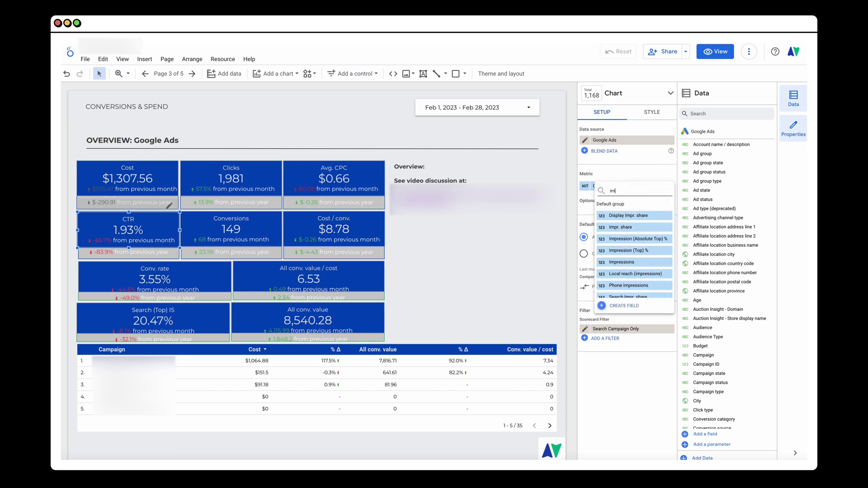
left_click(633, 216)
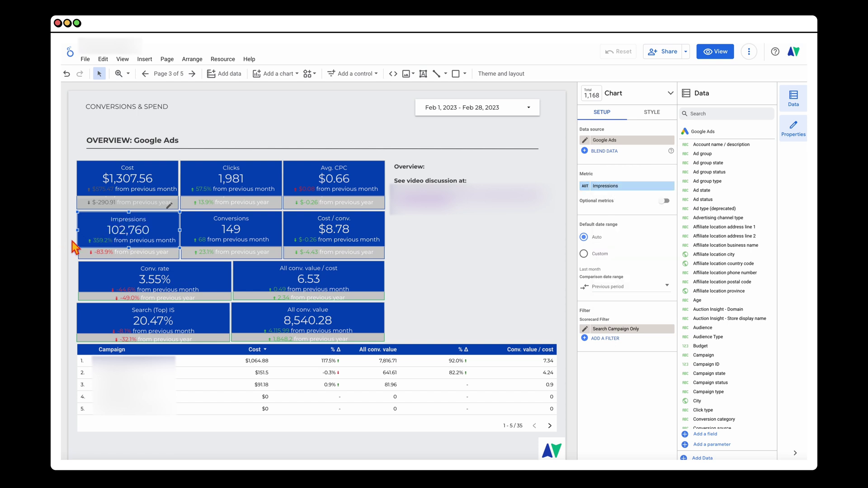
left_click(67, 75)
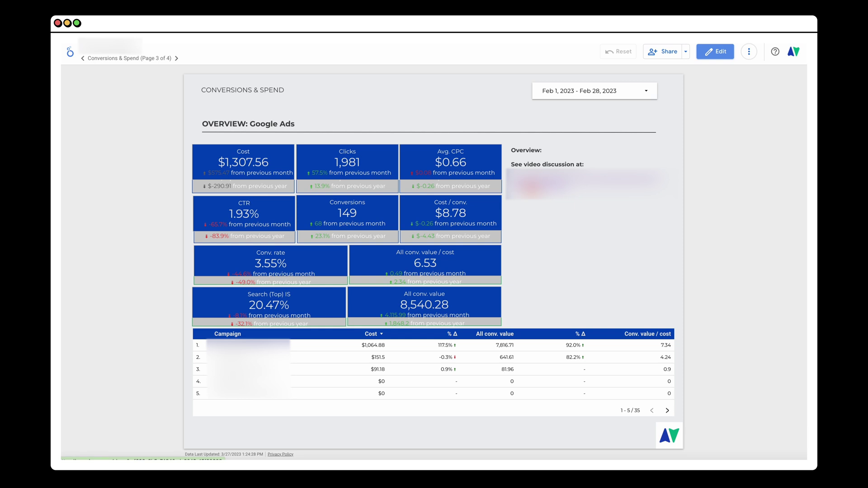
left_click(525, 186)
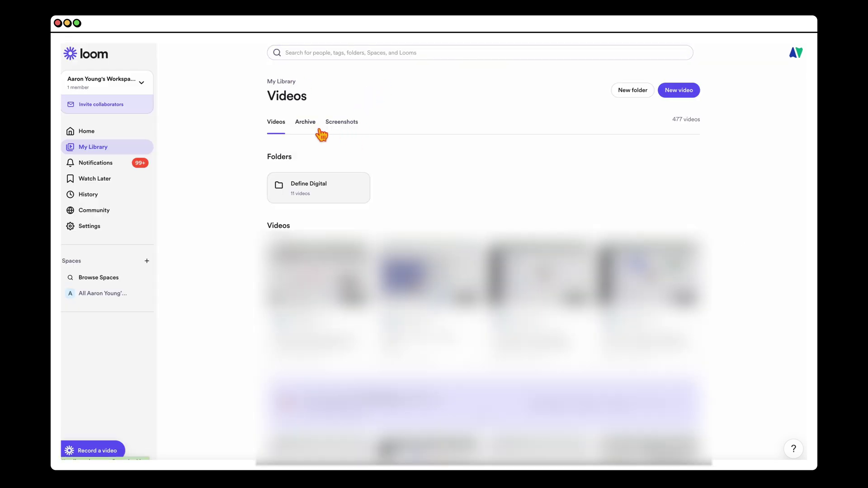
- Scroll through the videos in Loom's My Library
scroll(357, 225, "down", 1)
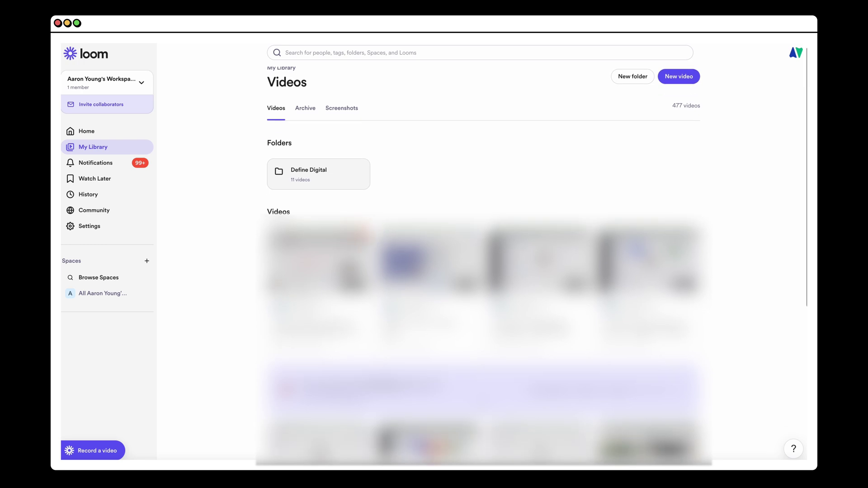
scroll(316, 258, "down", 1)
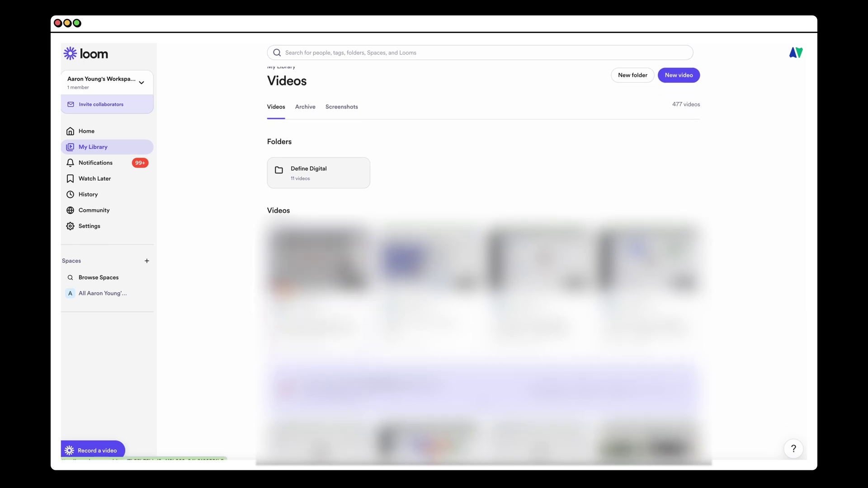
scroll(317, 257, "down", 3)
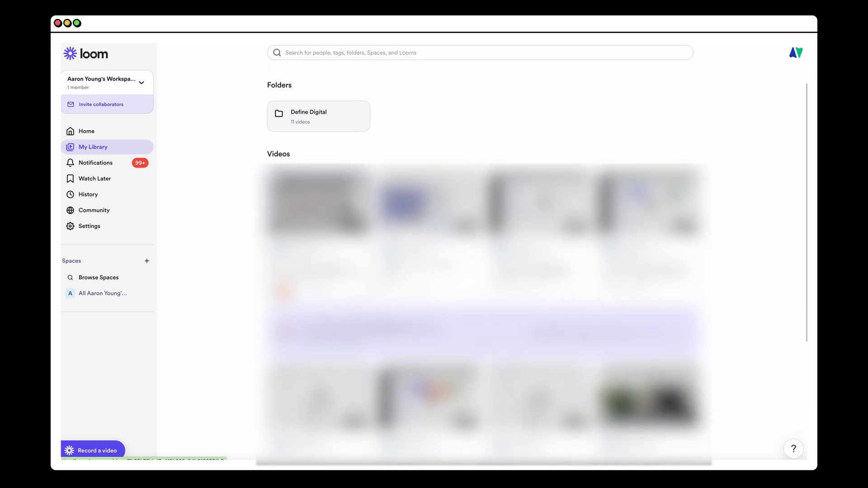
scroll(262, 64, "down", 3)
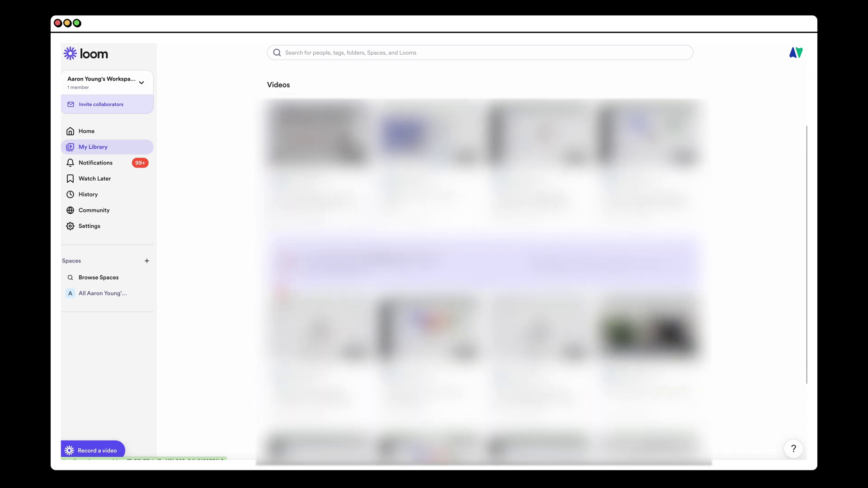
scroll(262, 63, "up", 6)
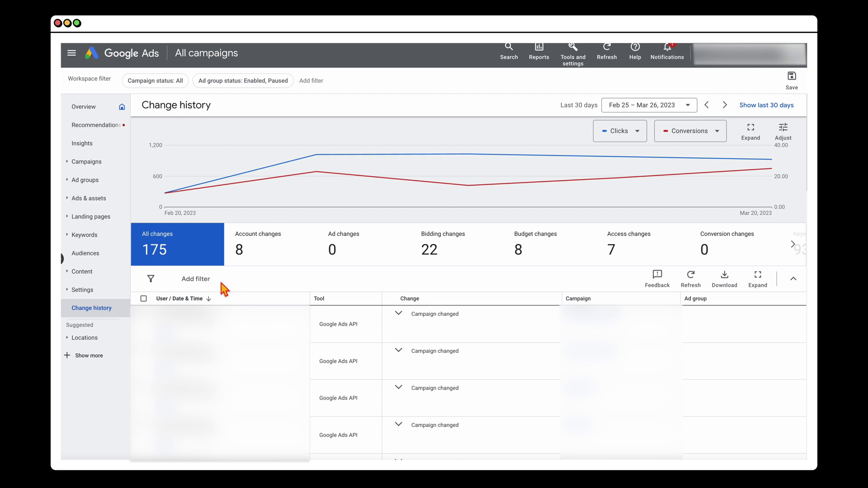
- Limit Google Ads change history to last month, Feb 1–28, 2023, and review all change-type counts
scroll(222, 283, "down", 3)
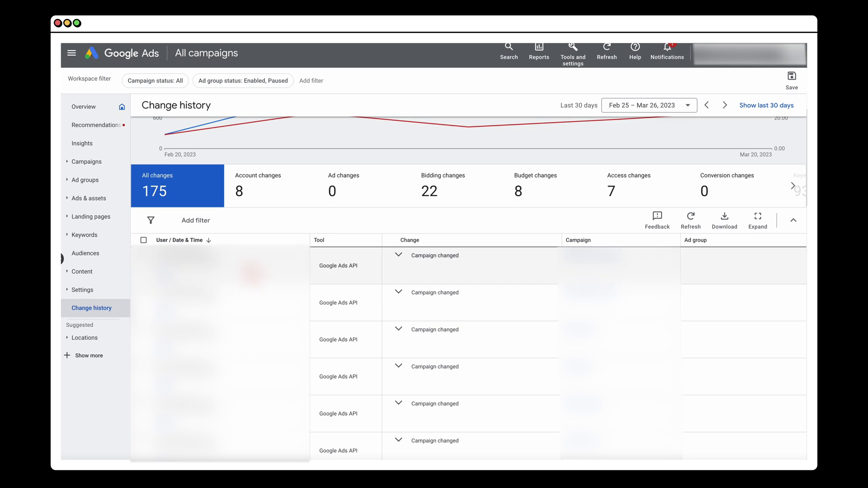
left_click(794, 188)
left_click(651, 105)
left_click(596, 289)
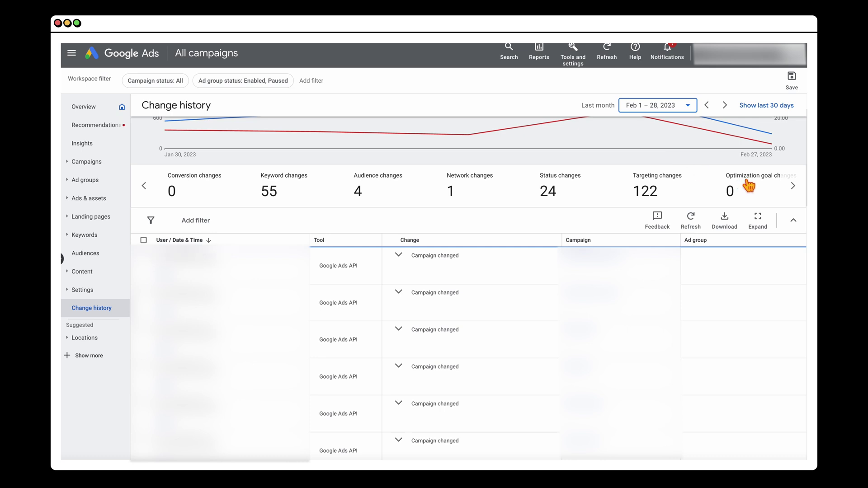
left_click(145, 187)
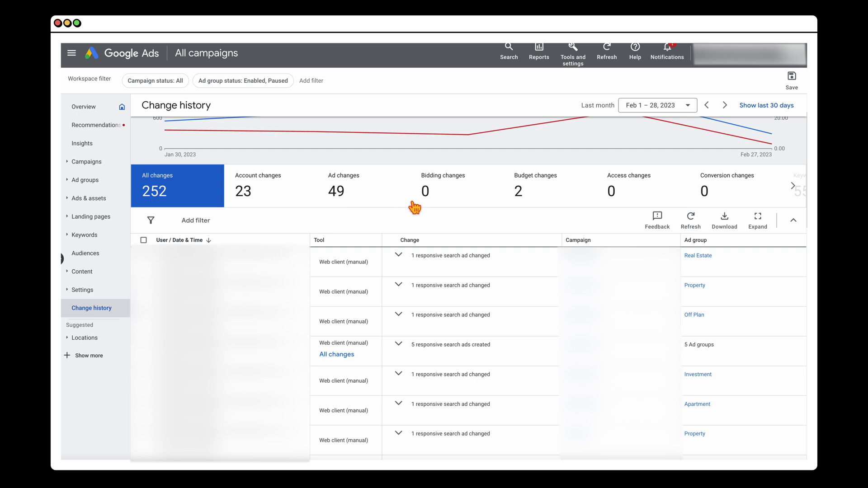
left_click(794, 186)
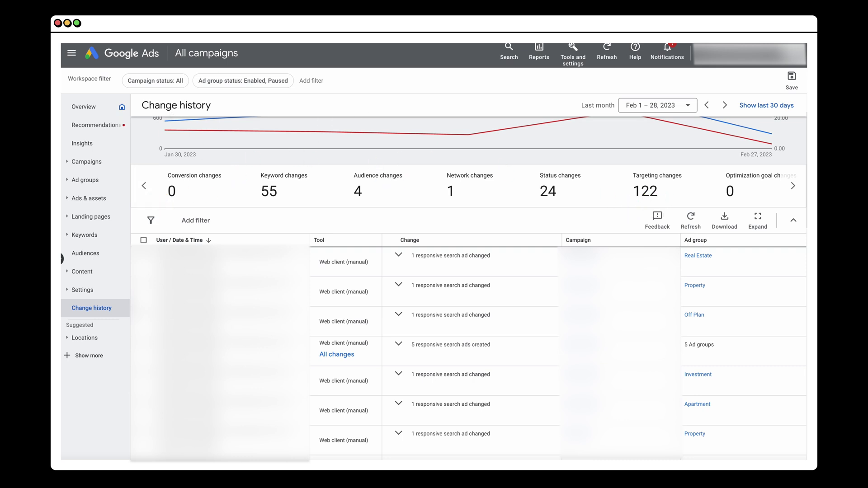
left_click(84, 109)
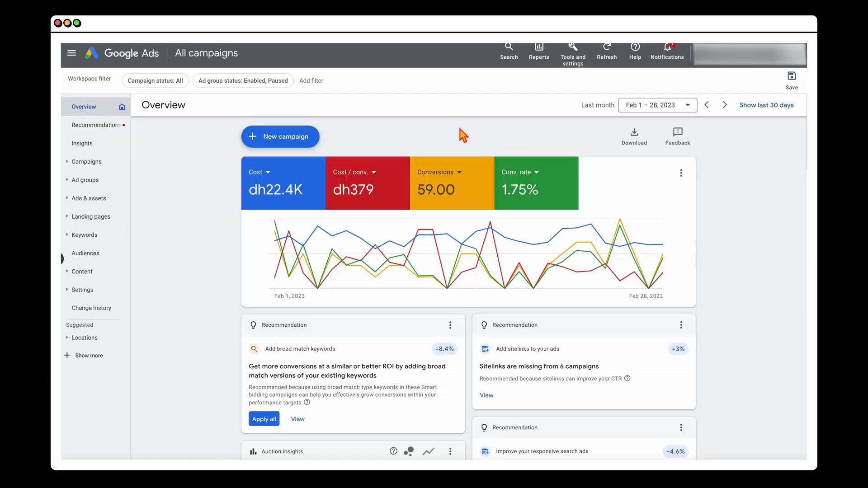
- Show the Google Ads overview for the last 30 days, compared with Jan 26 – Feb 24, 2023
left_click(652, 105)
left_click(629, 268)
left_click(655, 111)
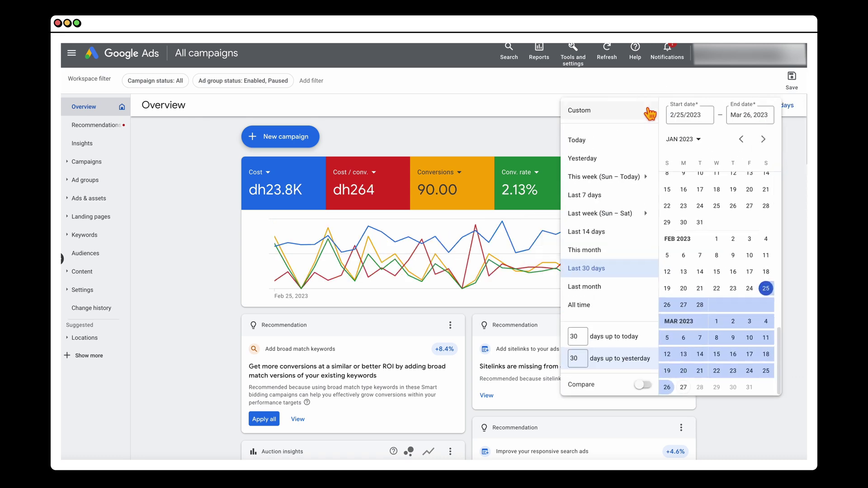
left_click(643, 385)
left_click(767, 449)
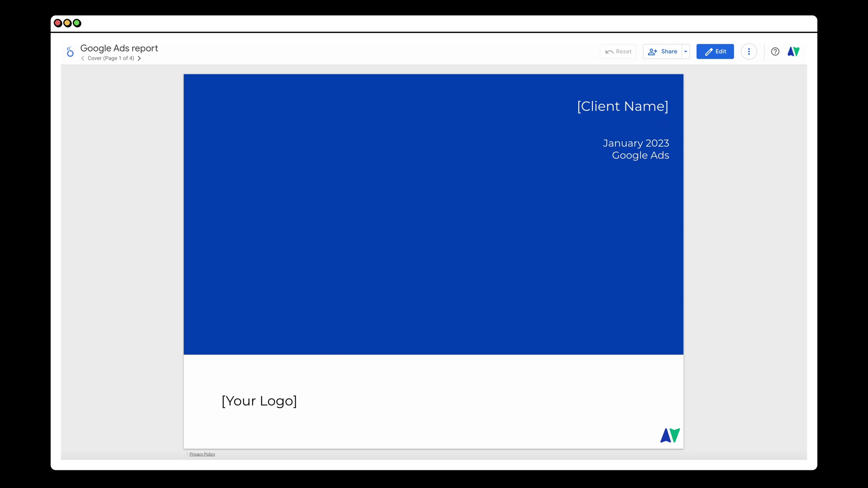
- In edit mode on the Conversions & Spend page, start adding a new data source for the Cost scorecard
left_click(719, 52)
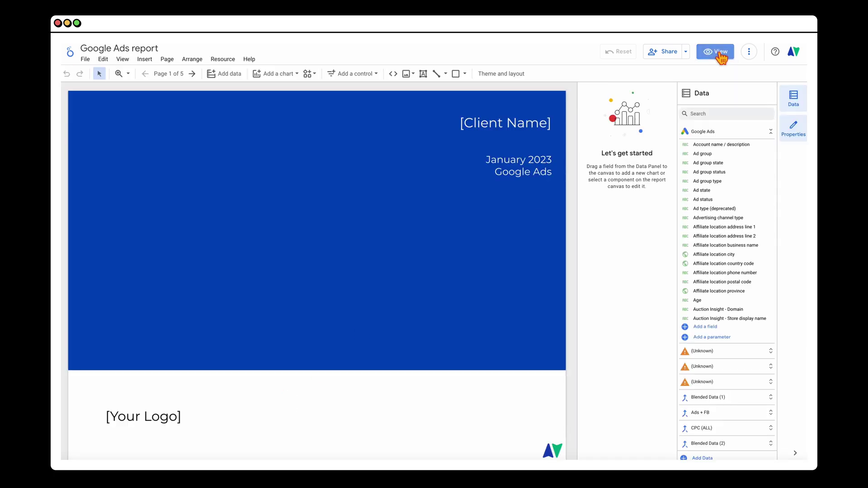
left_click(193, 75)
left_click(192, 75)
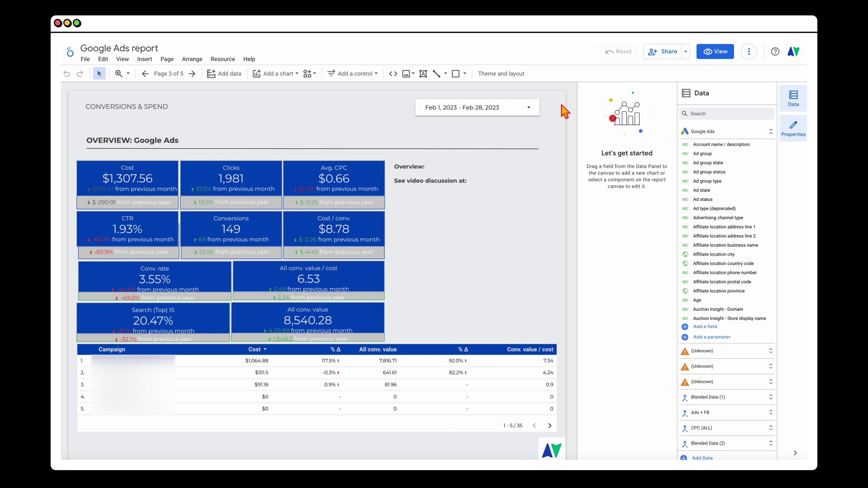
left_click(149, 183)
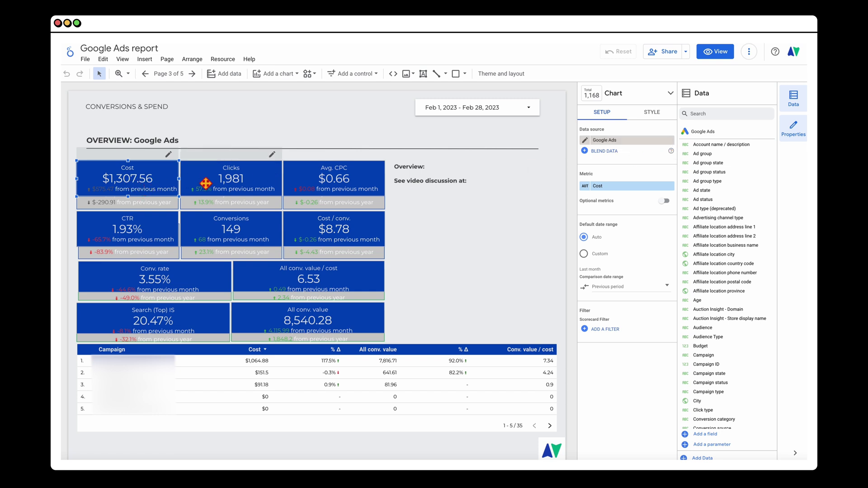
left_click(624, 140)
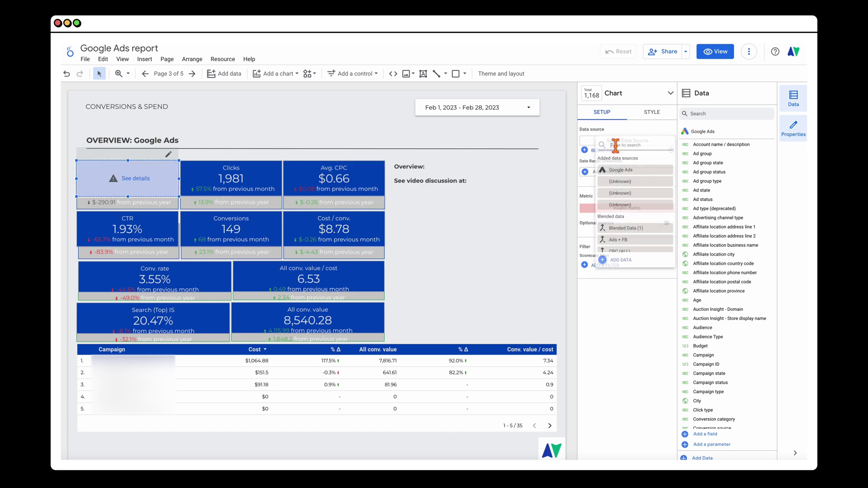
left_click(622, 260)
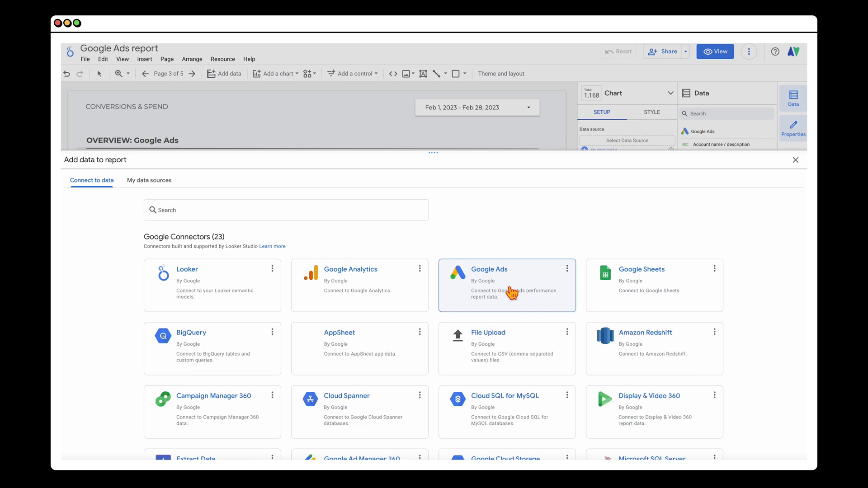
- Pick the Google Ads connector, then close the add-data panel without adding a source
left_click(511, 293)
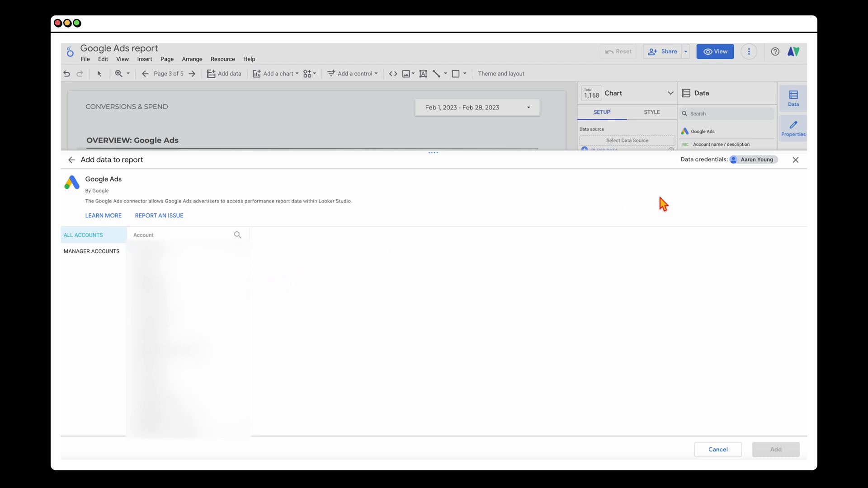
left_click(796, 160)
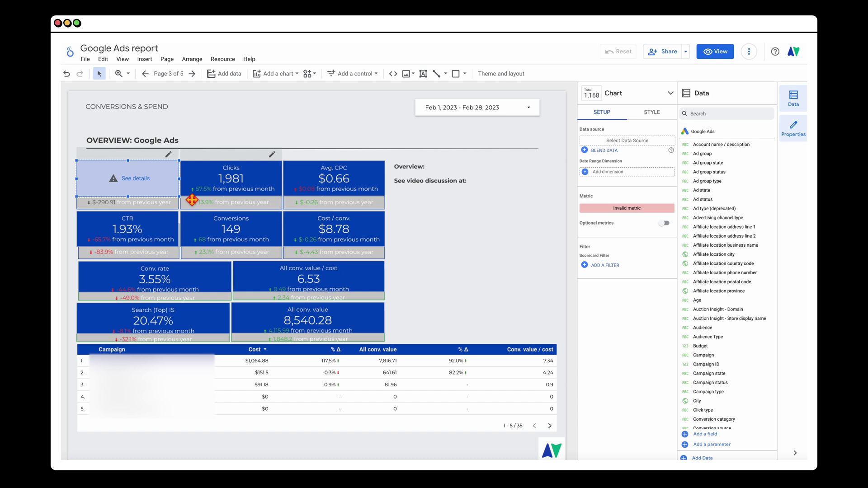
- Undo to restore the Cost scorecard's $1,307.56 Google Ads value, and view its Background and Border style settings
left_click(67, 74)
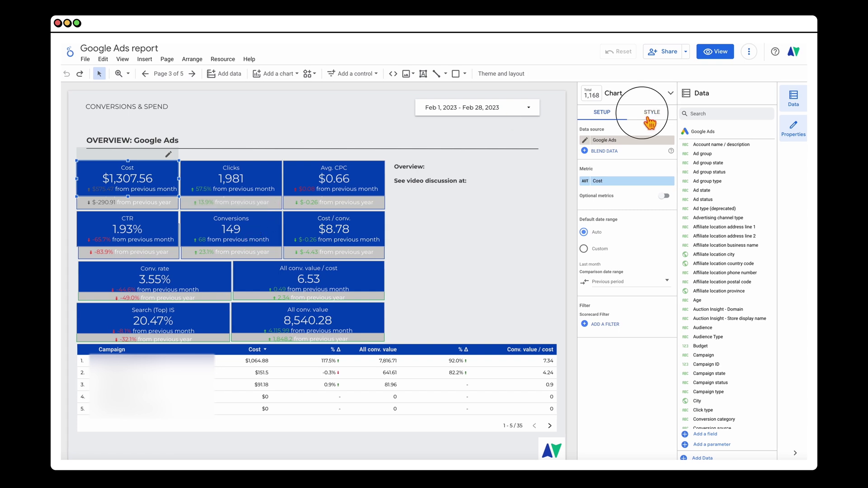
left_click(650, 119)
scroll(602, 294, "down", 1)
scroll(600, 302, "down", 5)
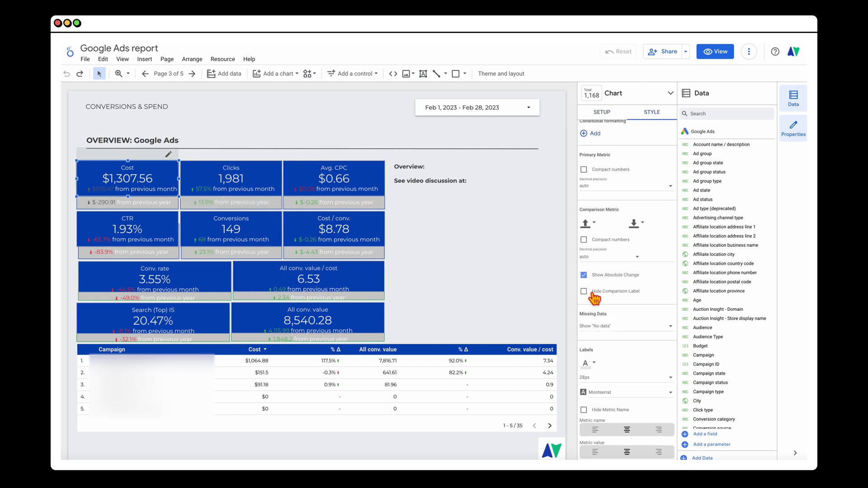
scroll(593, 302, "down", 4)
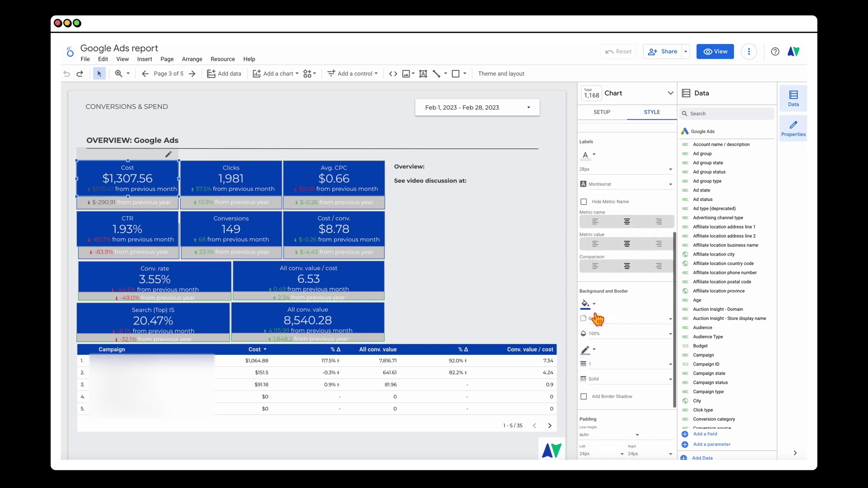